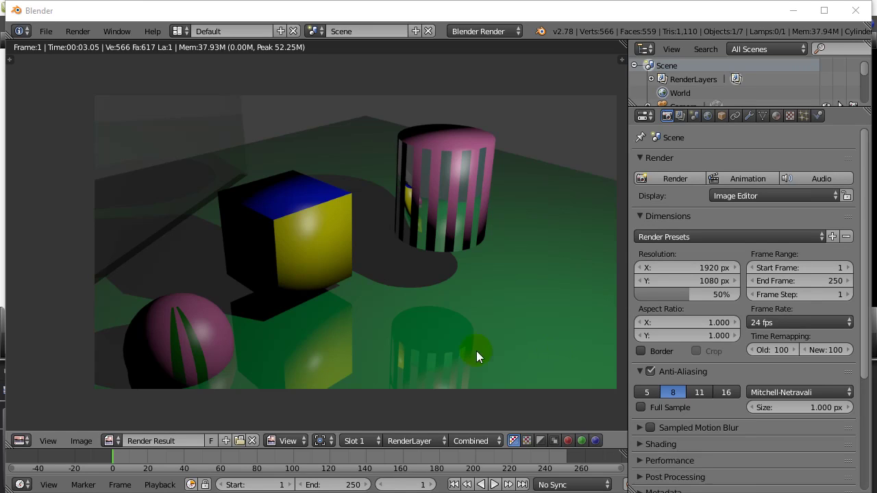
- Return from the render result to the 3D scene, select the lamp and show the full object list in the outliner
{"action": "key", "text": "Escape"}
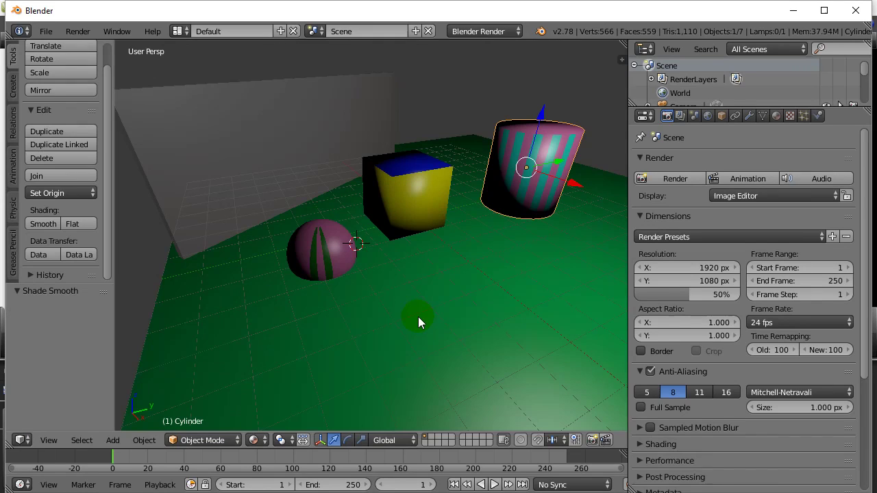
{"action": "scroll", "coordinate": [404, 322], "scroll_direction": "down", "scroll_amount": 5}
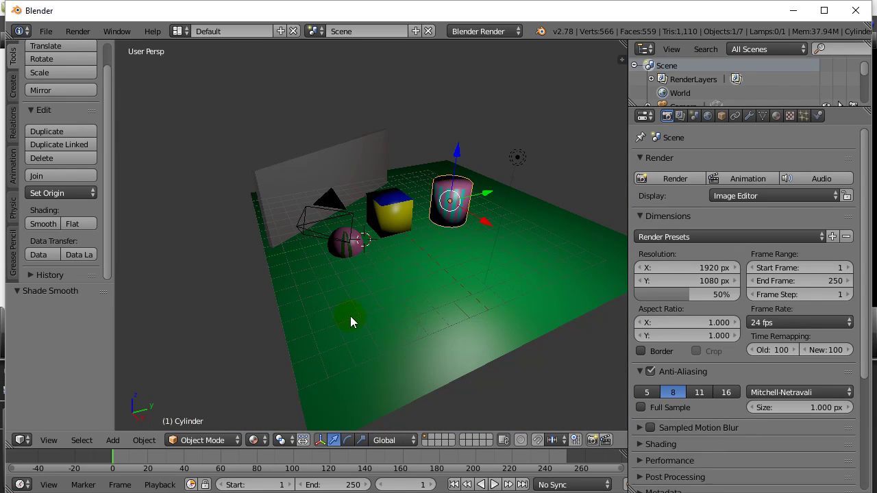
{"action": "right_click", "coordinate": [518, 158]}
{"action": "right_click", "coordinate": [519, 159]}
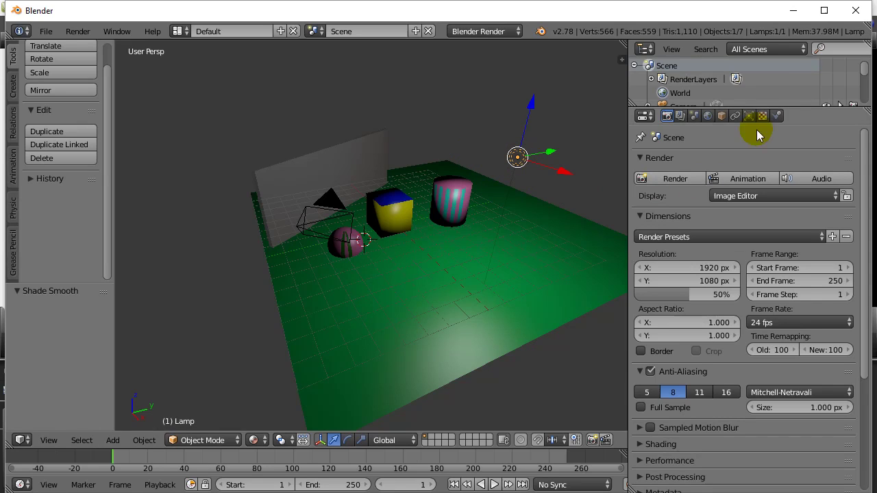
{"action": "left_click_drag", "start_coordinate": [777, 108], "coordinate": [750, 215]}
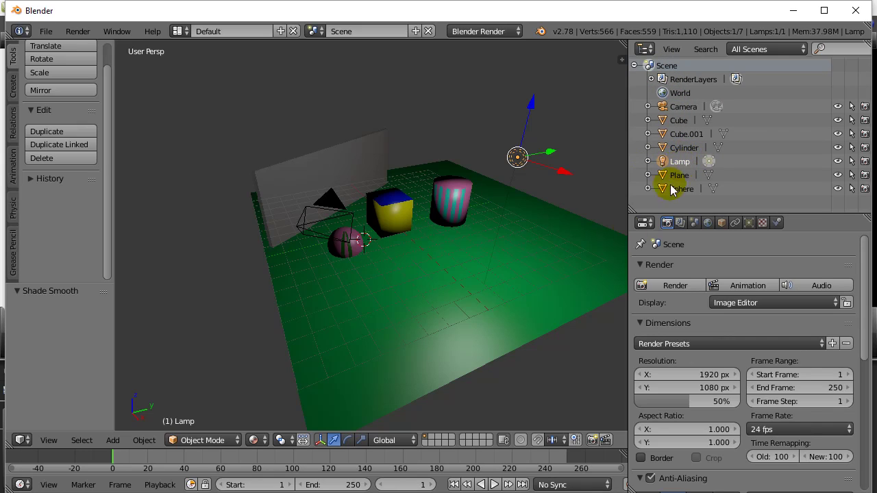
- Preview the scene with Rendered viewport shading, return to Material shading and shrink the outliner
{"action": "left_click", "coordinate": [252, 440]}
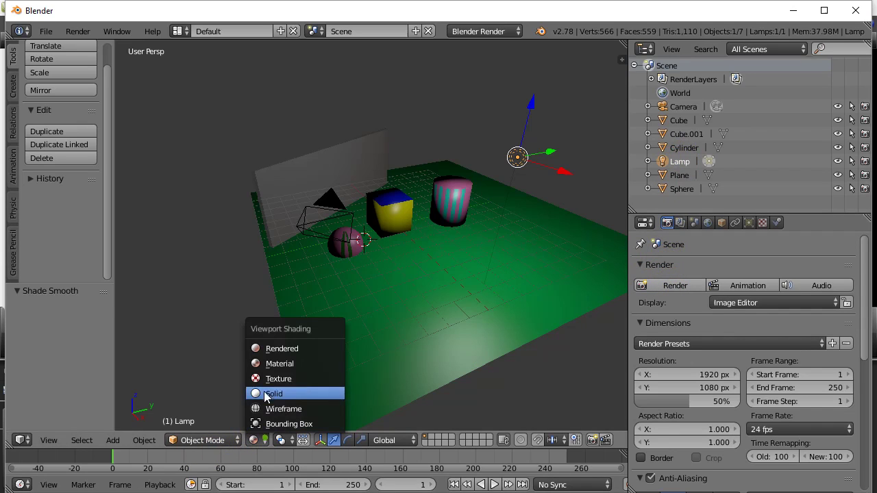
{"action": "left_click", "coordinate": [275, 349]}
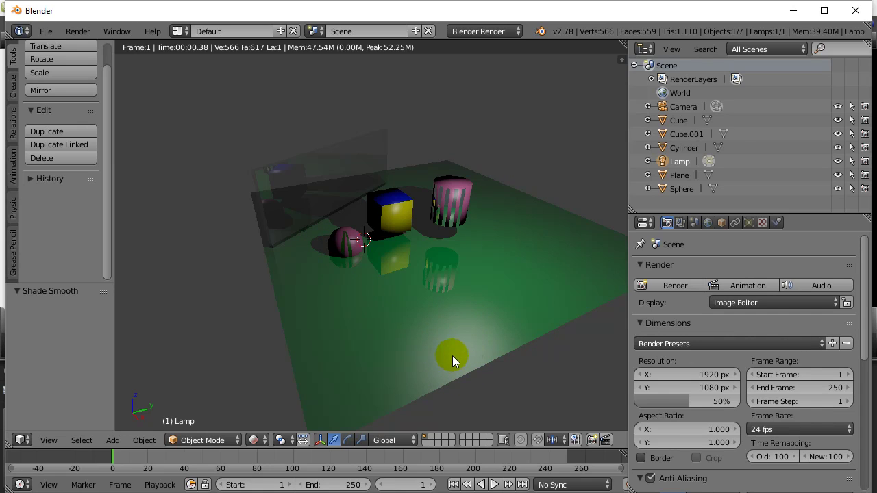
{"action": "left_click", "coordinate": [416, 296]}
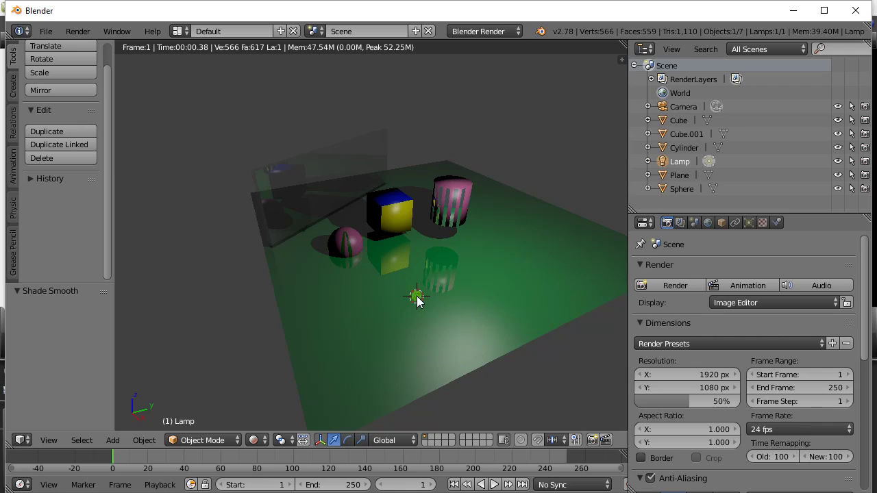
{"action": "left_click", "coordinate": [265, 442]}
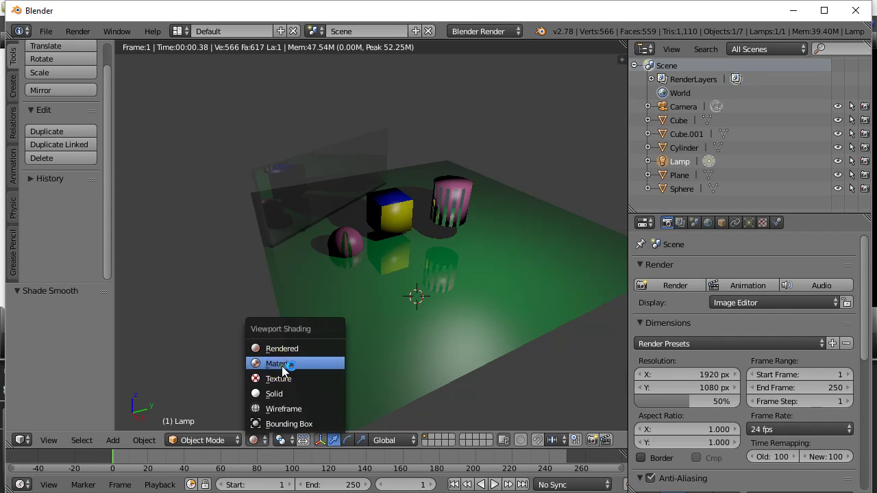
{"action": "left_click", "coordinate": [282, 364]}
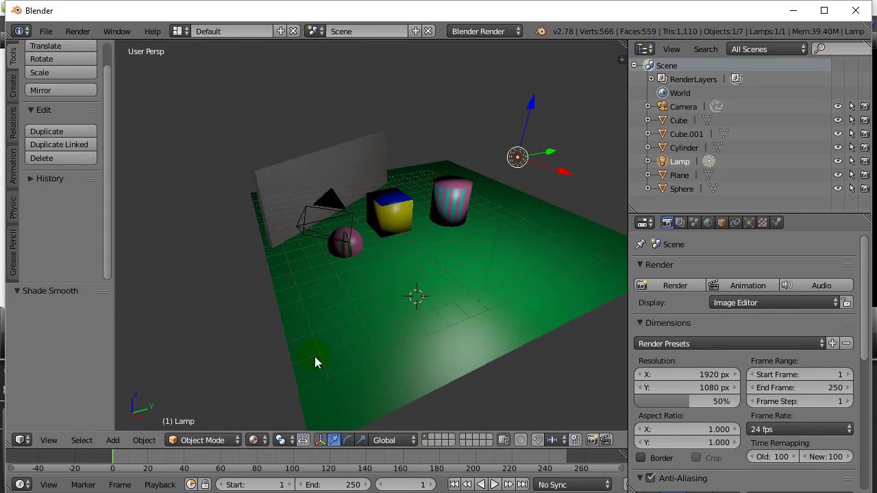
{"action": "left_click_drag", "start_coordinate": [665, 214], "coordinate": [669, 118]}
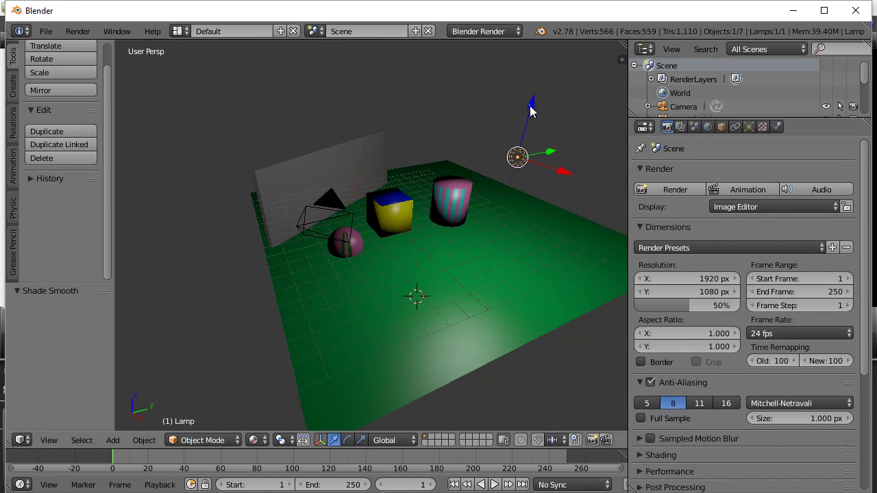
- Move the lamp about -11.167 along the Y axis and render the image to check the new lighting
{"action": "left_click_drag", "start_coordinate": [532, 111], "coordinate": [235, 384]}
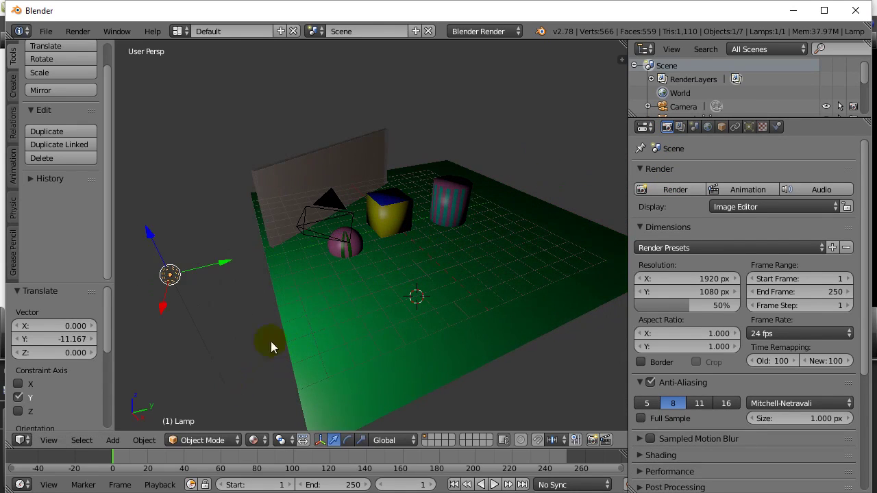
{"action": "left_click", "coordinate": [677, 190]}
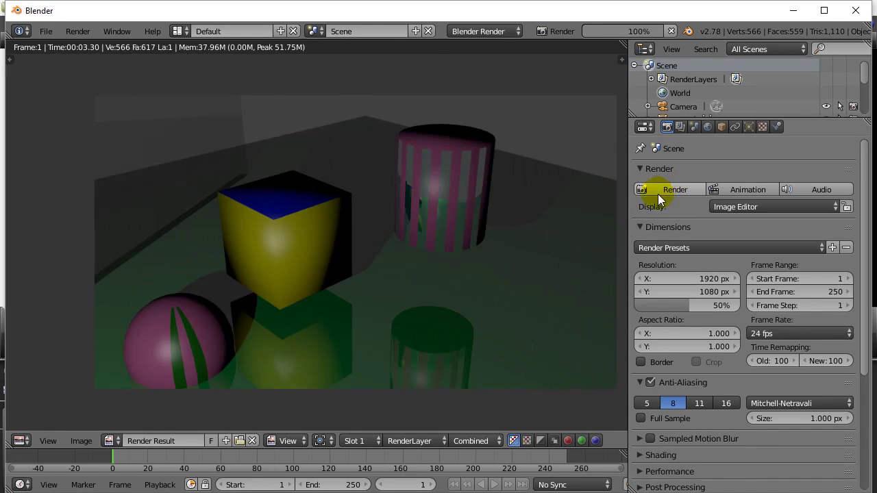
{"action": "key", "text": "Escape"}
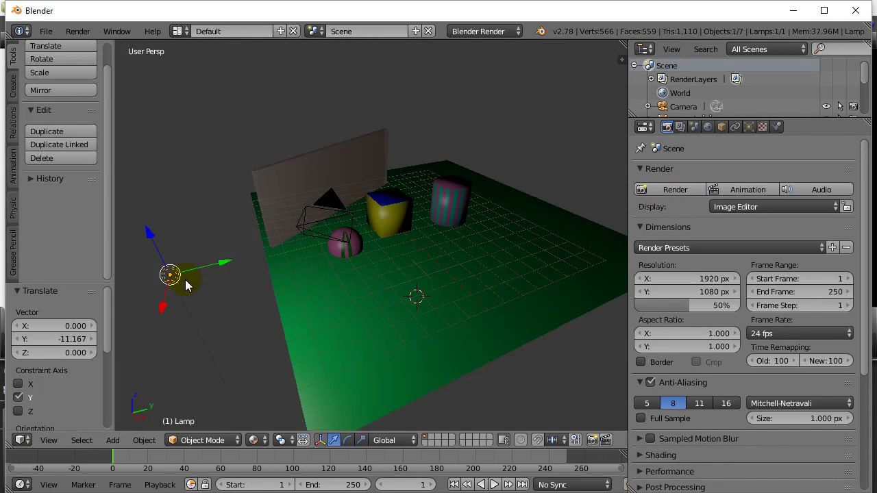
- Move the lamp back about 11.649 along the Y axis and lower it about 0.577 along Z
{"action": "left_click_drag", "start_coordinate": [226, 262], "coordinate": [559, 180]}
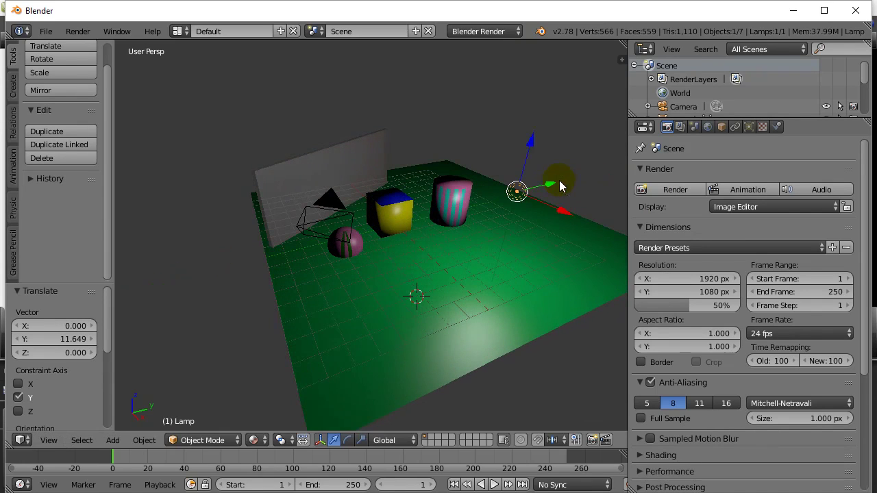
{"action": "left_click_drag", "start_coordinate": [528, 141], "coordinate": [520, 158]}
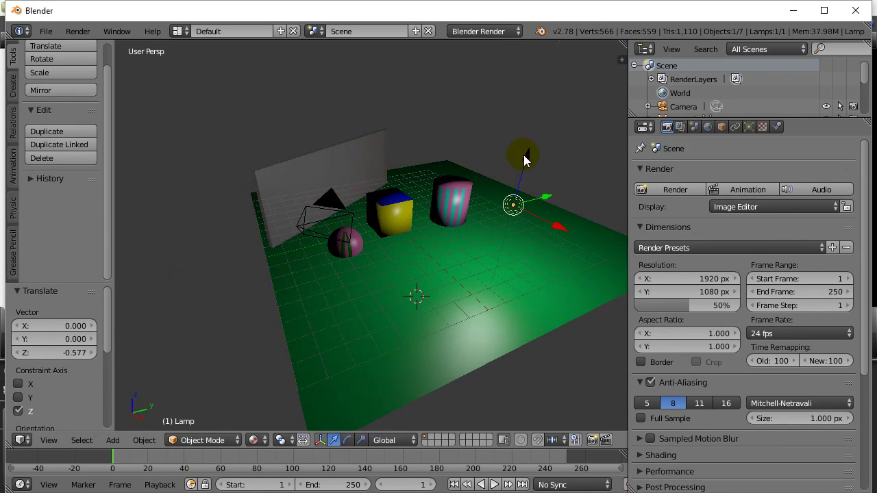
- Open the lamp's settings and change its light colour to red (R 1.000, G 0.019, B 0.025)
{"action": "left_click", "coordinate": [749, 127]}
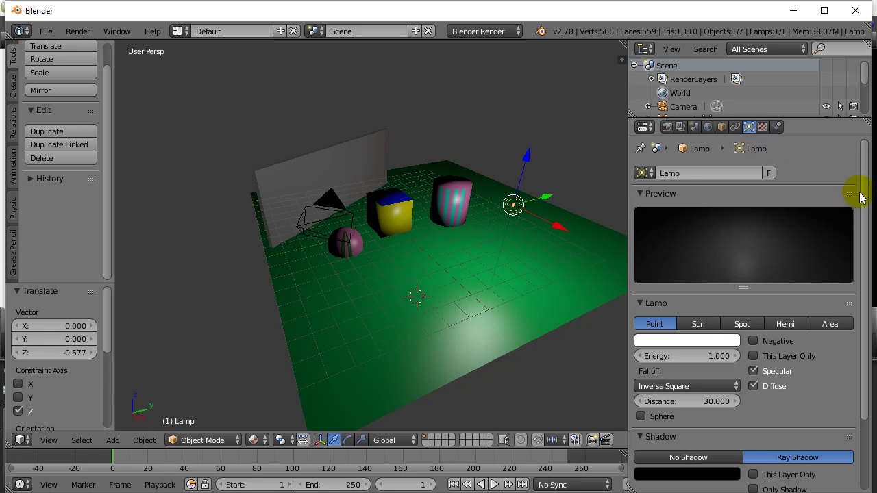
{"action": "scroll", "coordinate": [865, 202], "scroll_direction": "down", "scroll_amount": 1}
{"action": "scroll", "coordinate": [865, 202], "scroll_direction": "down", "scroll_amount": 1}
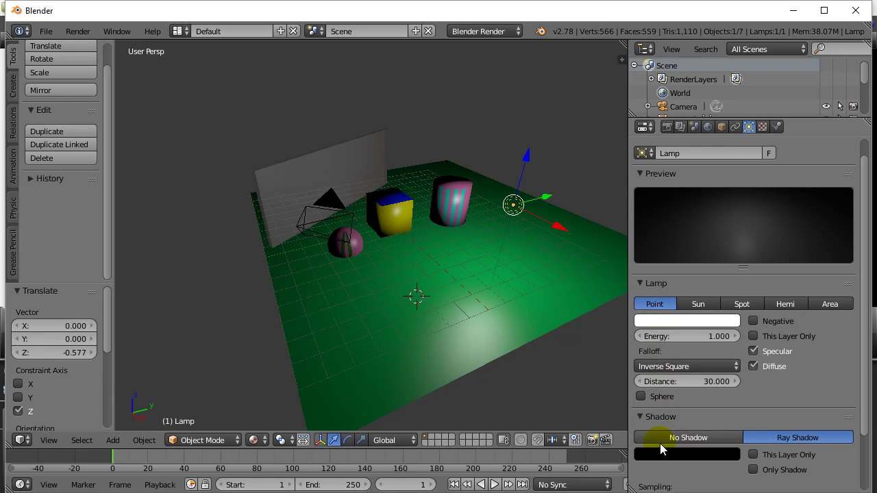
{"action": "left_click", "coordinate": [661, 322]}
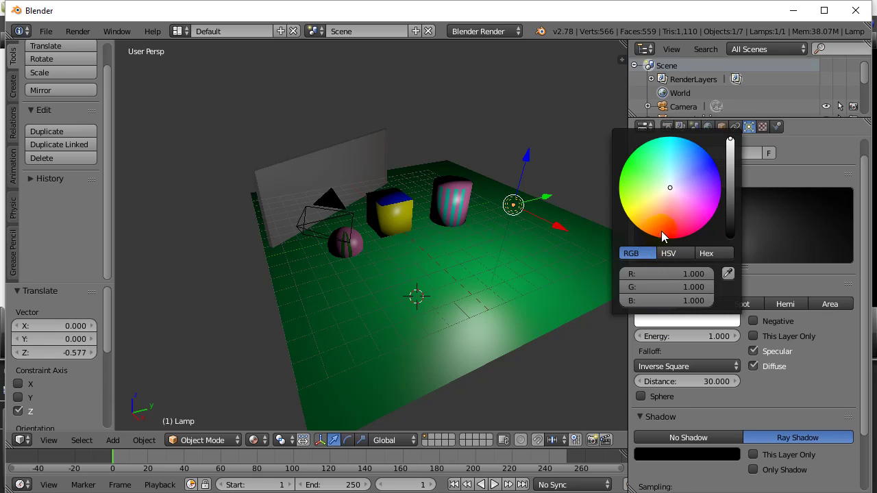
{"action": "left_click", "coordinate": [671, 233]}
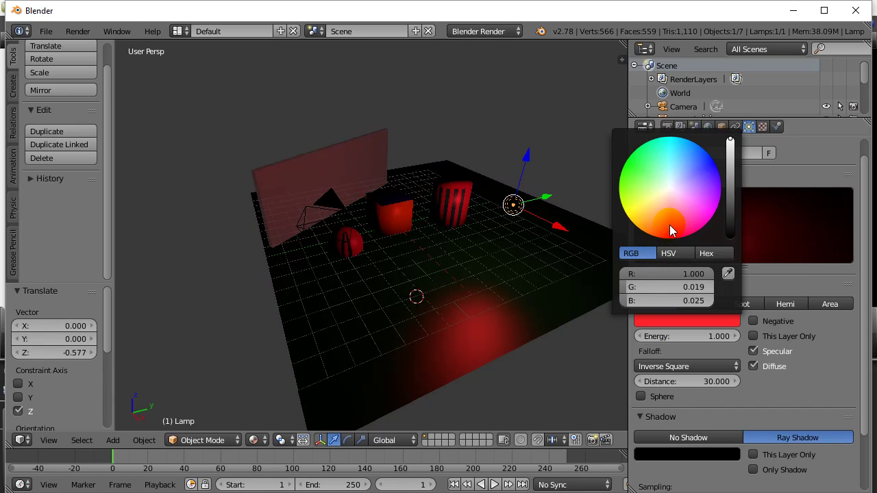
{"action": "left_click", "coordinate": [589, 143]}
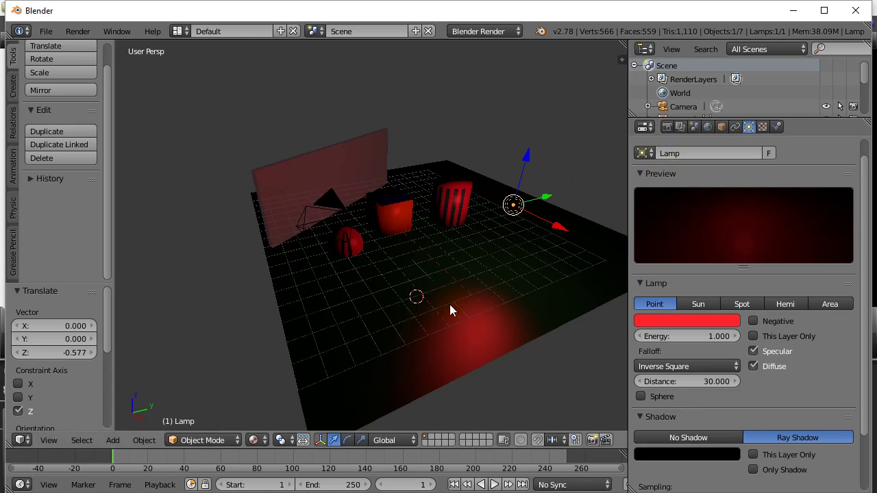
- Switch the viewport to Rendered shading and raise the lamp's energy to 1.520
{"action": "left_click", "coordinate": [264, 439]}
{"action": "left_click", "coordinate": [272, 360]}
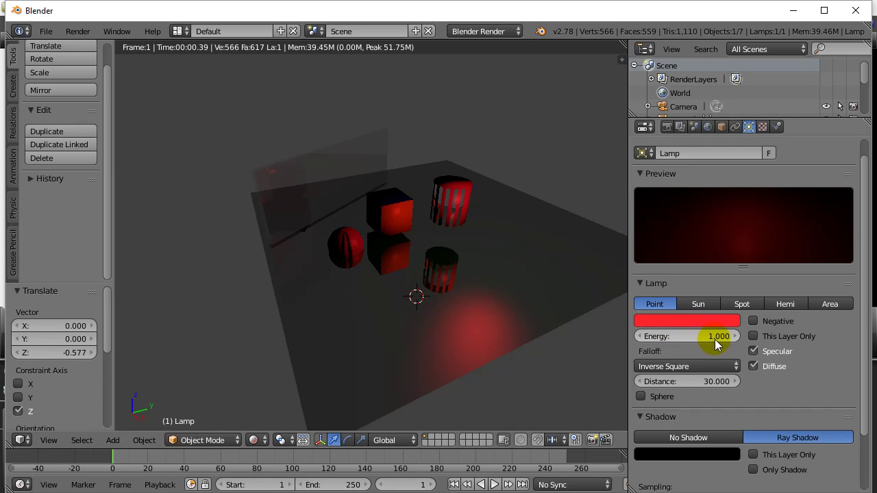
{"action": "mouse_move", "coordinate": [714, 339]}
{"action": "left_mouse_down"}
{"action": "mouse_move", "coordinate": [640, 339]}
{"action": "mouse_move", "coordinate": [719, 336]}
{"action": "left_mouse_up"}
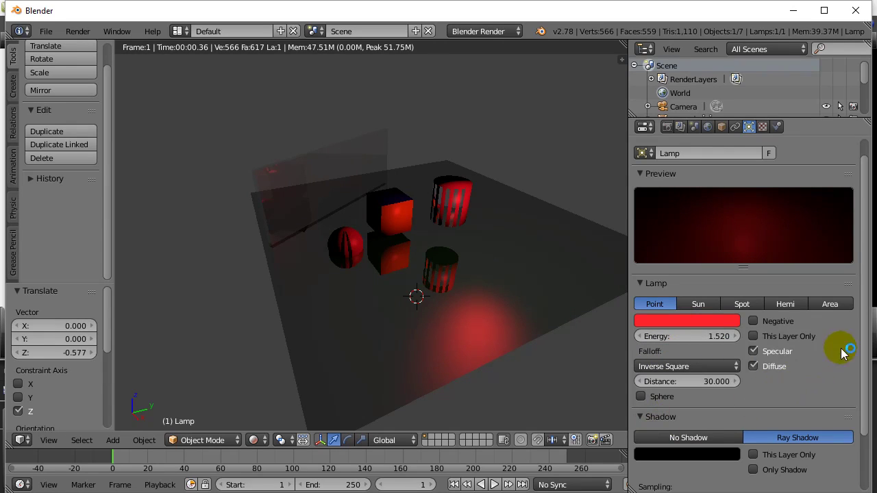
- Turn off the lamp's shadows with the No Shadow option
{"action": "scroll", "coordinate": [865, 363], "scroll_direction": "down", "scroll_amount": 2}
{"action": "scroll", "coordinate": [866, 401], "scroll_direction": "down", "scroll_amount": 2}
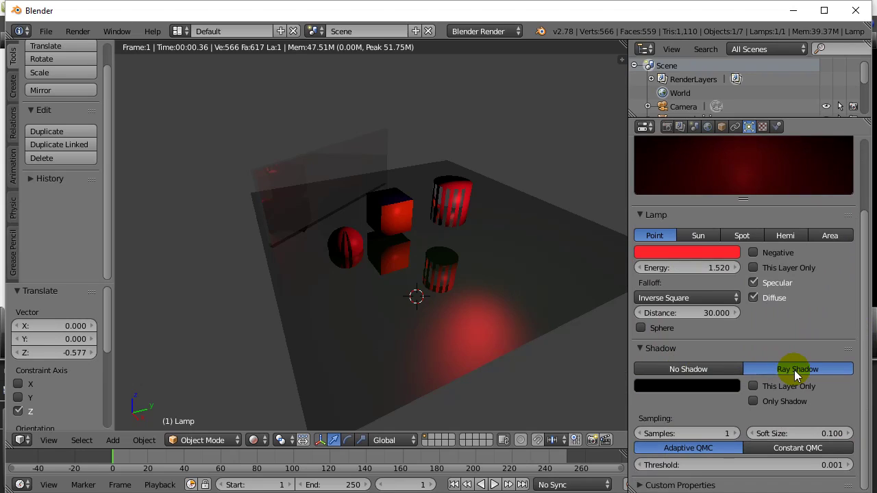
{"action": "left_click", "coordinate": [690, 369]}
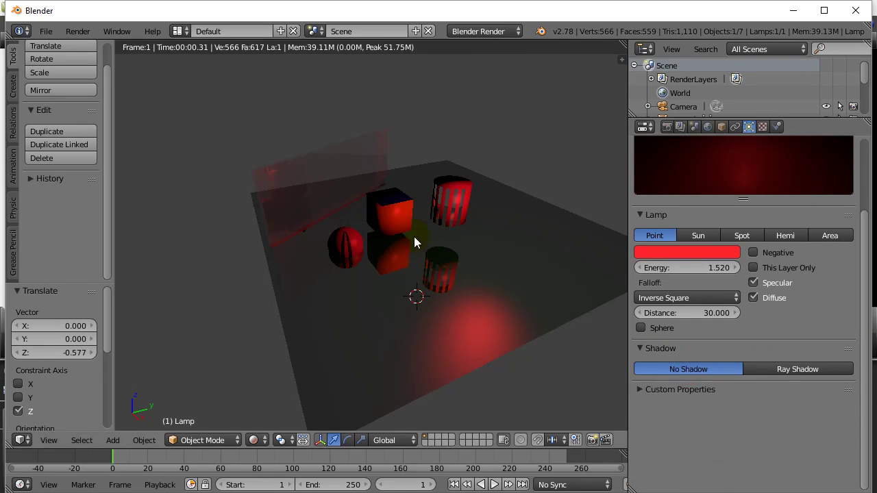
- Set the lamp colour to near white (R 1.000, G 0.970, B 0.970) and enable Ray Shadow
{"action": "left_click", "coordinate": [657, 253]}
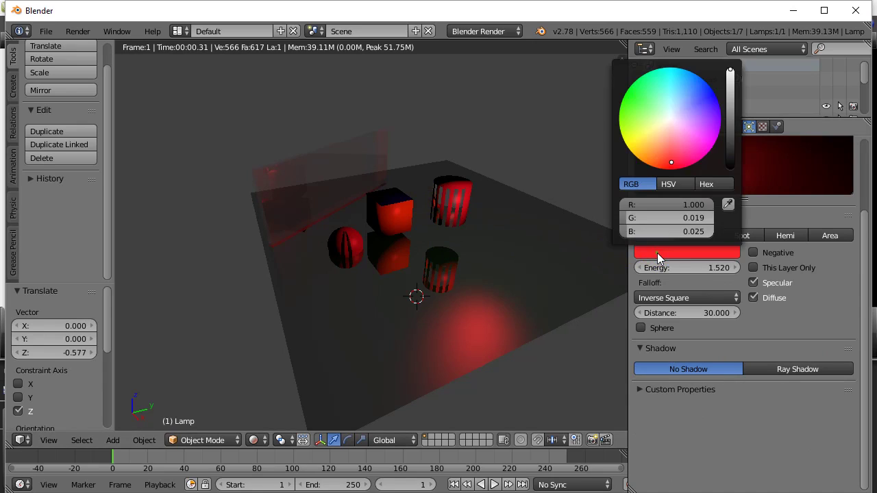
{"action": "left_click", "coordinate": [670, 118]}
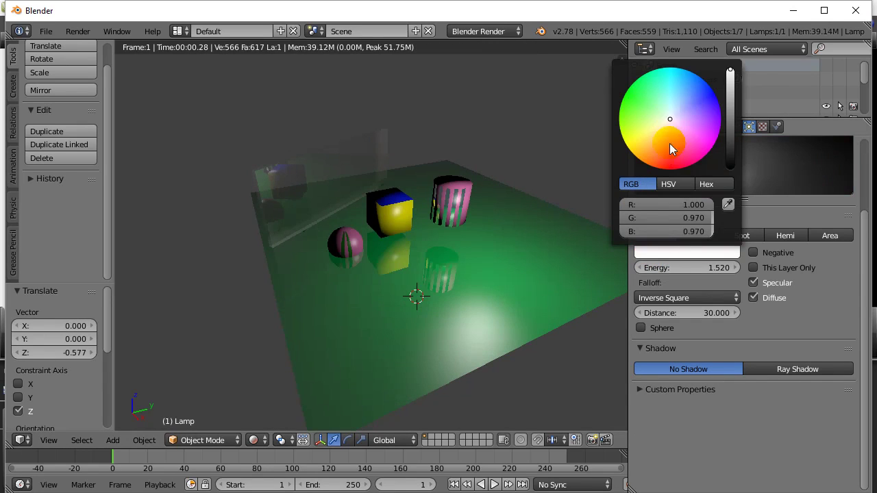
{"action": "left_click", "coordinate": [771, 370]}
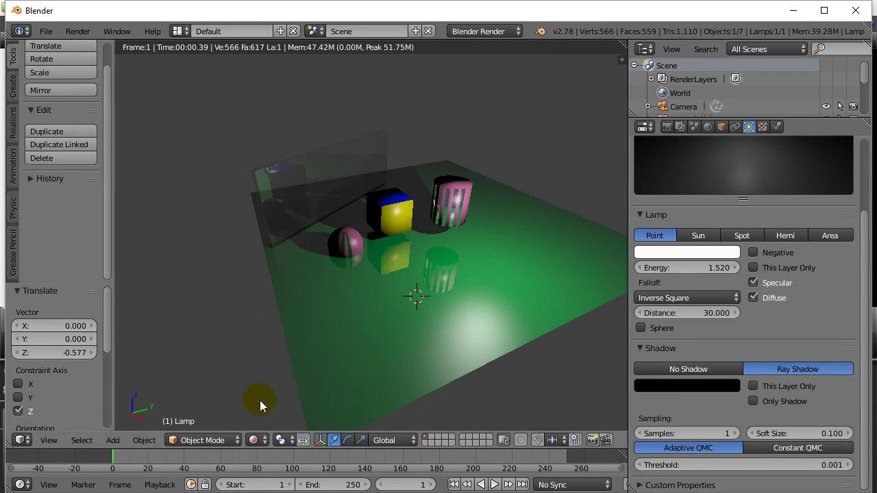
- Compare the scene in Material viewport shading with the Rendered shading
{"action": "left_click", "coordinate": [253, 440]}
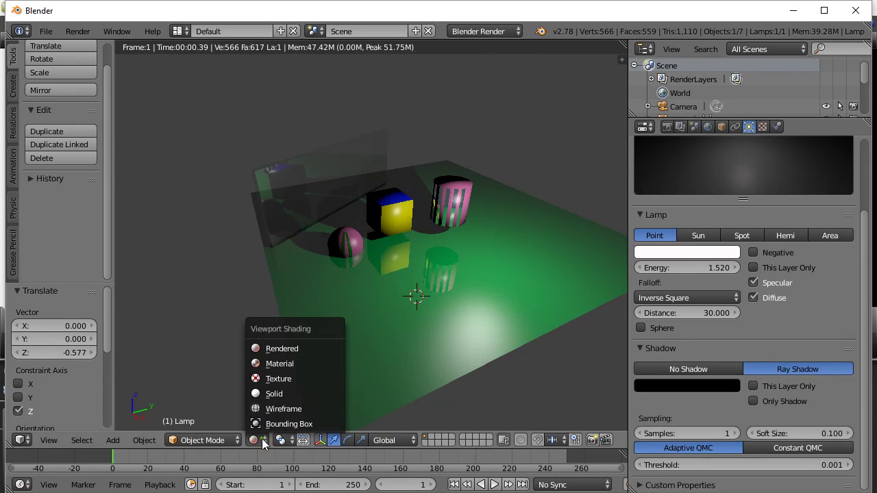
{"action": "left_click", "coordinate": [278, 364]}
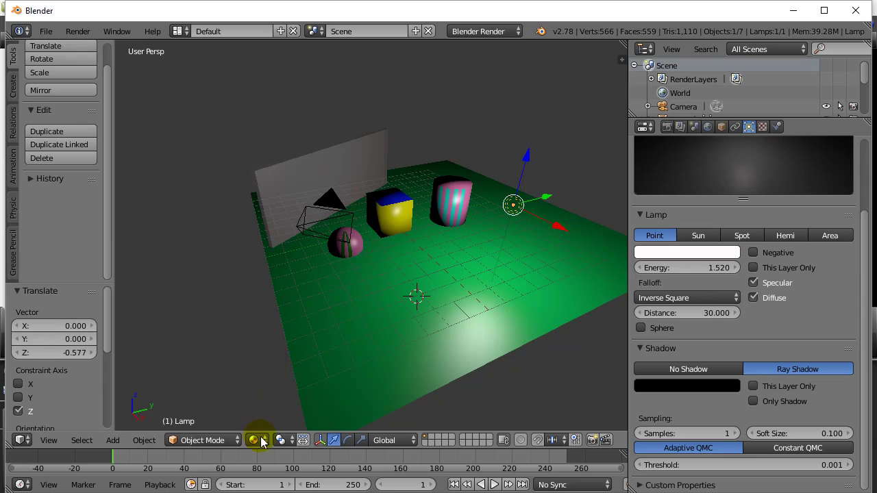
{"action": "left_click", "coordinate": [263, 442]}
{"action": "left_click", "coordinate": [281, 347]}
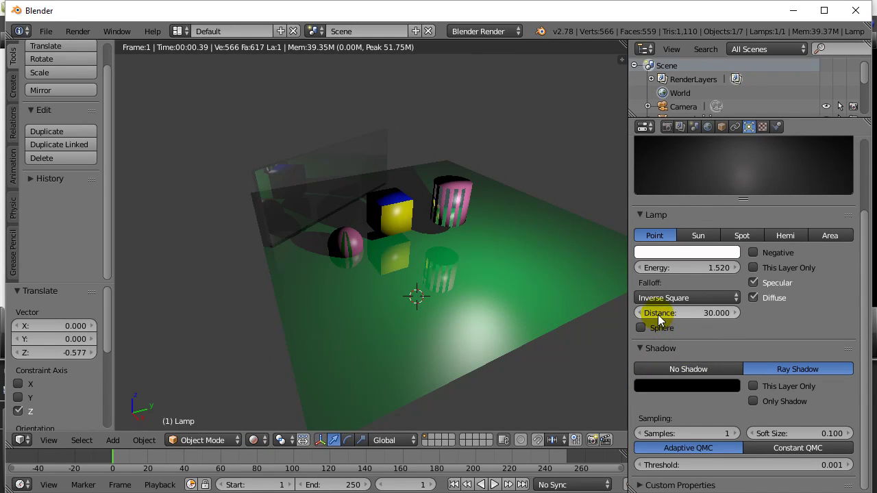
- Keep the Inverse Square falloff and reduce the lamp's falloff distance to 27.120
{"action": "left_click", "coordinate": [685, 298]}
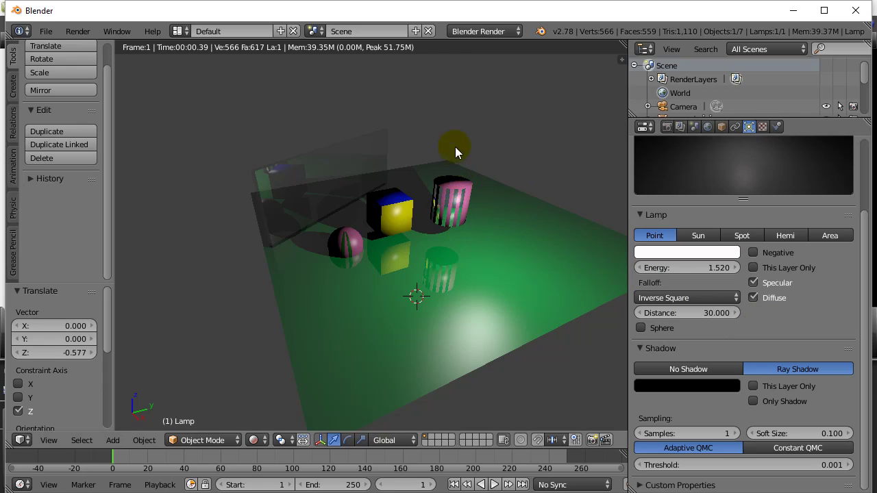
{"action": "left_click_drag", "start_coordinate": [692, 315], "coordinate": [585, 319]}
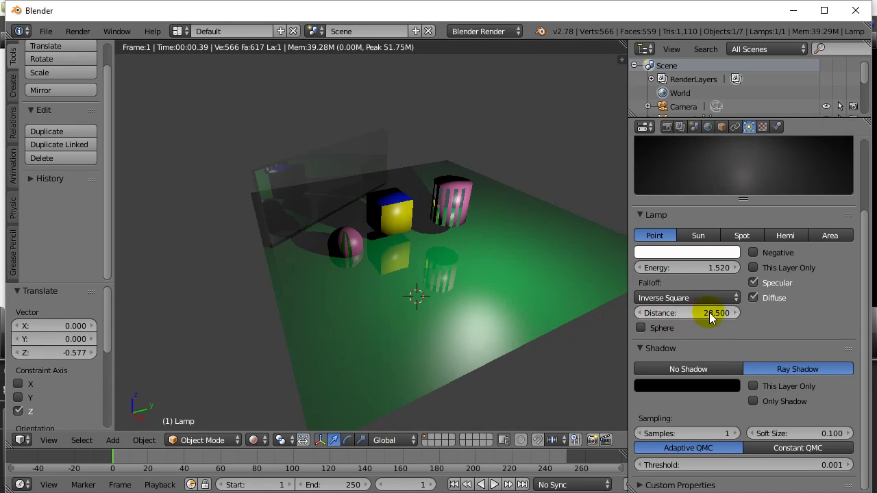
{"action": "left_click_drag", "start_coordinate": [709, 313], "coordinate": [607, 312]}
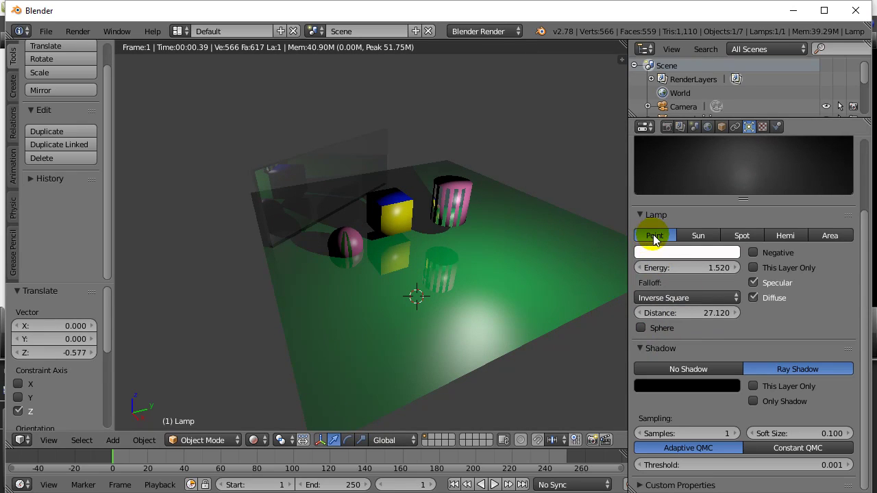
- Try the Sun lamp type, then change the lamp to a Spot
{"action": "left_click", "coordinate": [699, 235]}
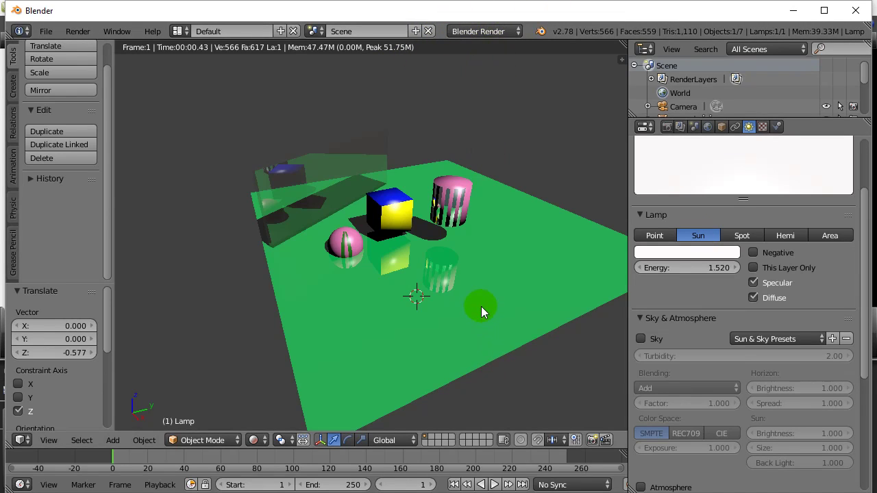
{"action": "left_click", "coordinate": [741, 236]}
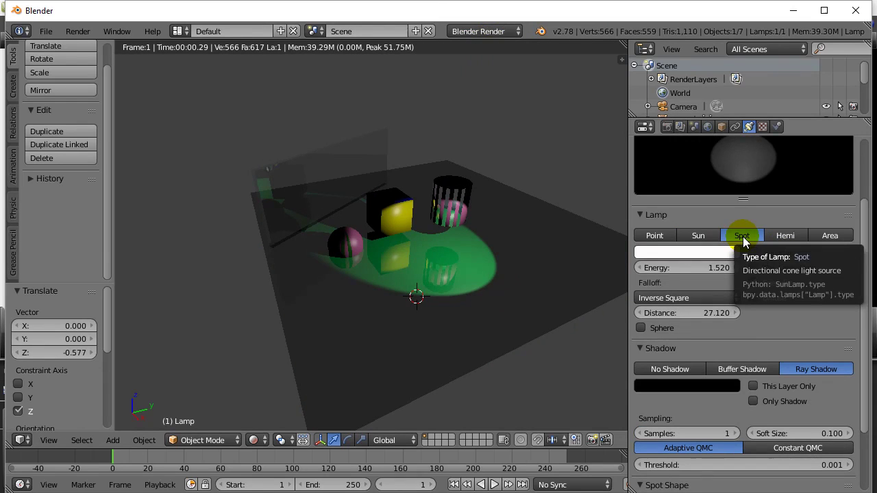
- Switch the viewport to Material shading and reposition the spot lamp, raising it, moving it about 1.5 along Y and lowering it about 0.41
{"action": "left_click", "coordinate": [254, 440]}
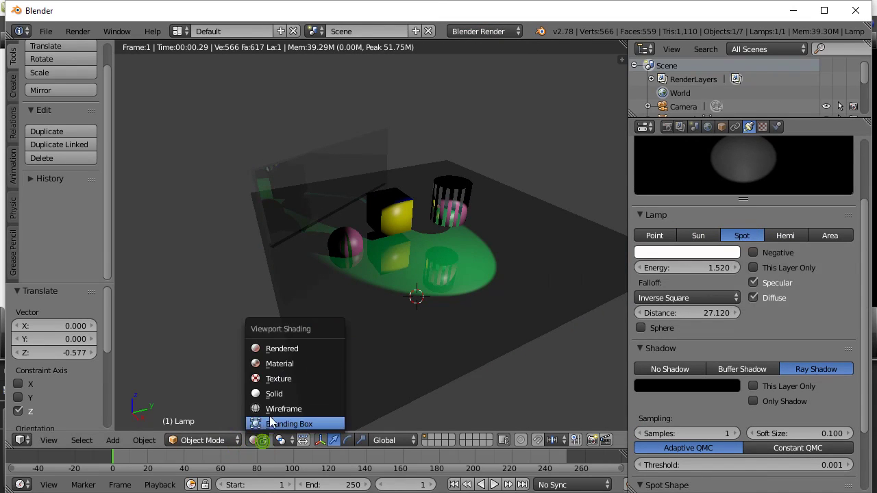
{"action": "left_click", "coordinate": [279, 370]}
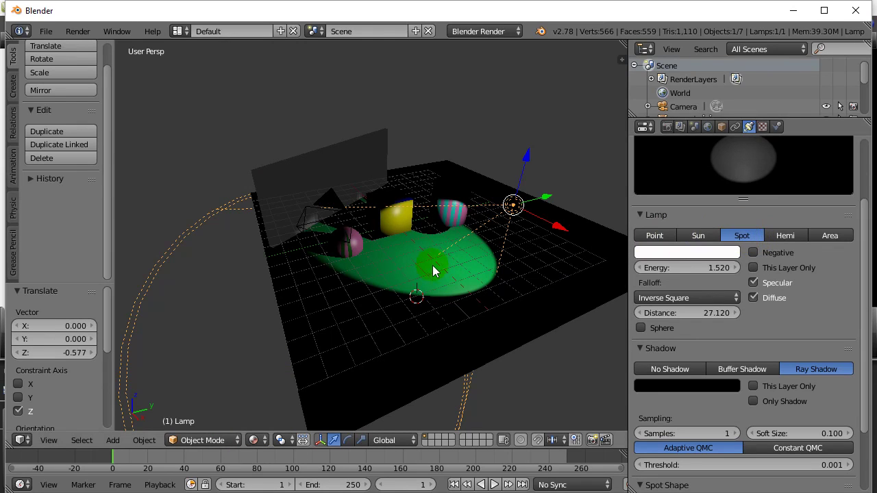
{"action": "left_click_drag", "start_coordinate": [528, 157], "coordinate": [522, 87]}
{"action": "left_click_drag", "start_coordinate": [559, 126], "coordinate": [589, 119]}
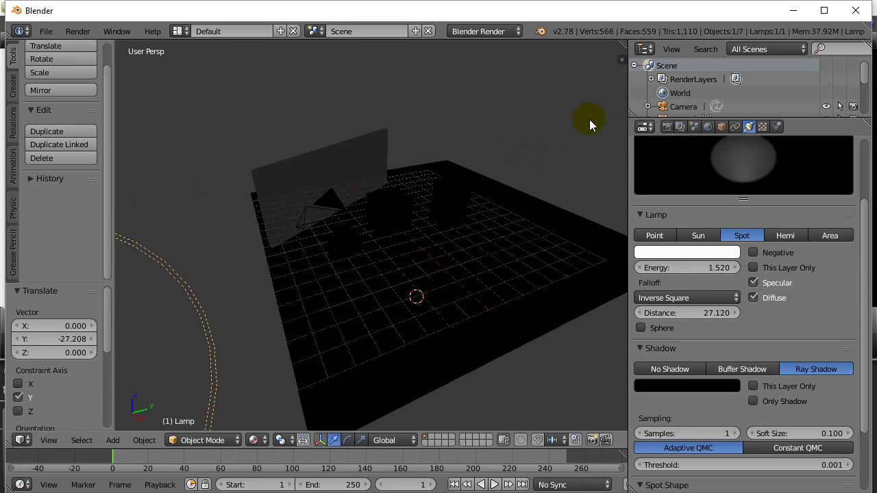
{"action": "key", "text": "ctrl+z"}
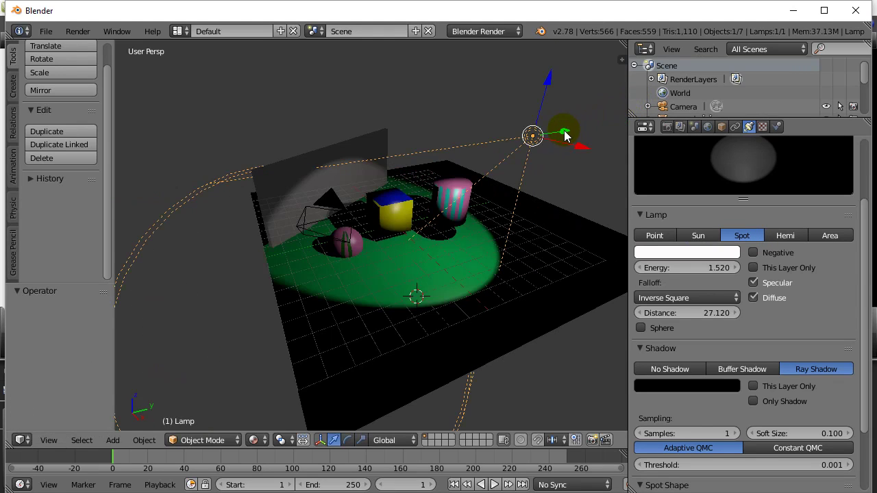
{"action": "left_click_drag", "start_coordinate": [568, 133], "coordinate": [587, 132]}
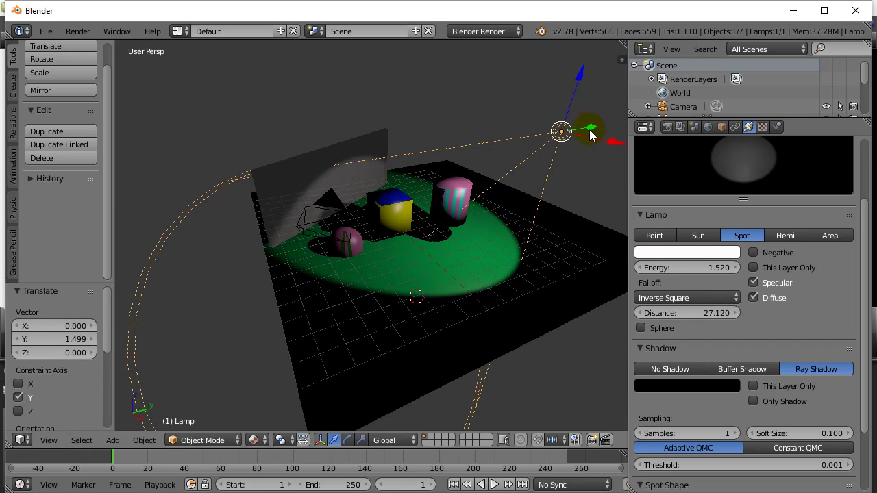
{"action": "mouse_move", "coordinate": [582, 87]}
{"action": "left_mouse_down"}
{"action": "mouse_move", "coordinate": [579, 112]}
{"action": "mouse_move", "coordinate": [576, 84]}
{"action": "left_mouse_up"}
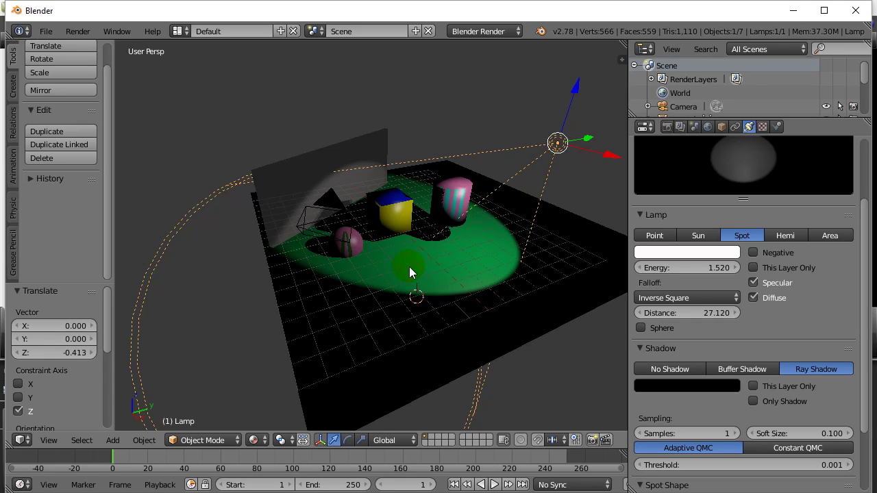
- Rotate the spot lamp about 35.3° around the global Z axis after trying the X and Y axes
{"action": "key", "text": "r"}
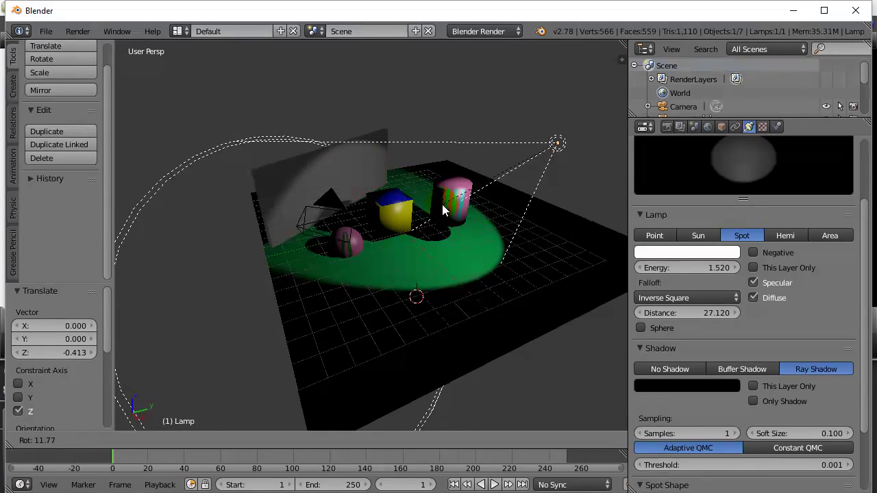
{"action": "key", "text": "x"}
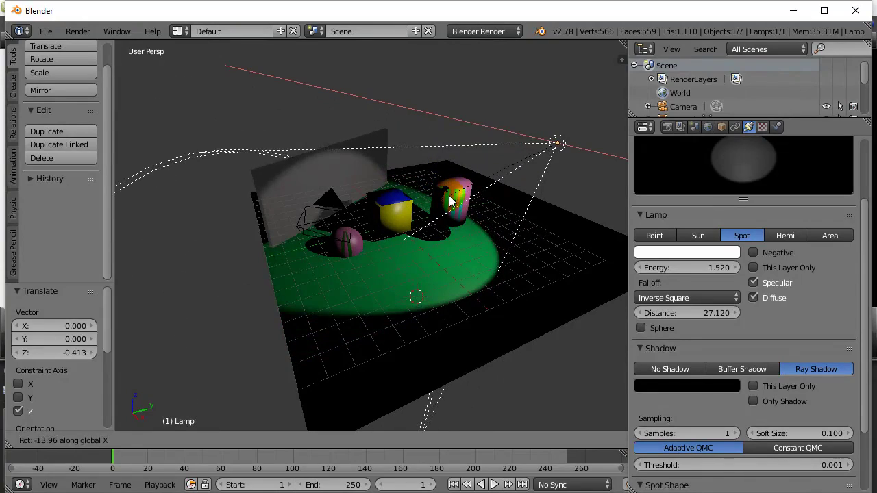
{"action": "key", "text": "y"}
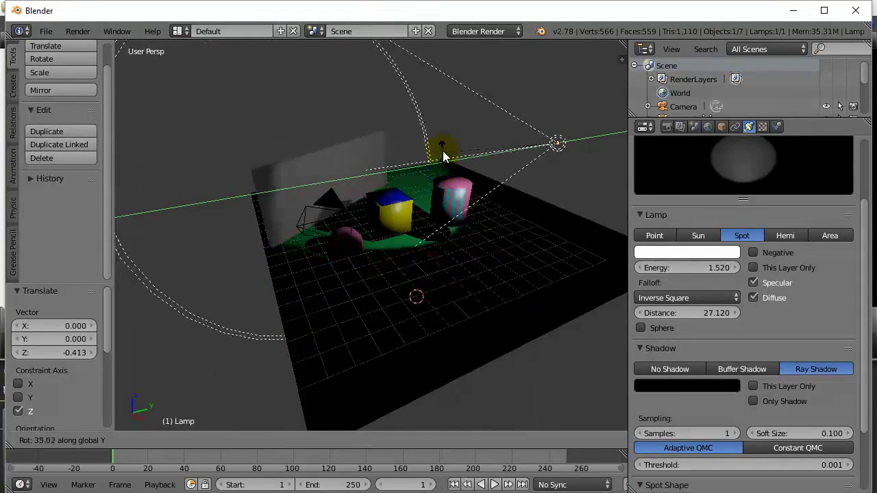
{"action": "key", "text": "z"}
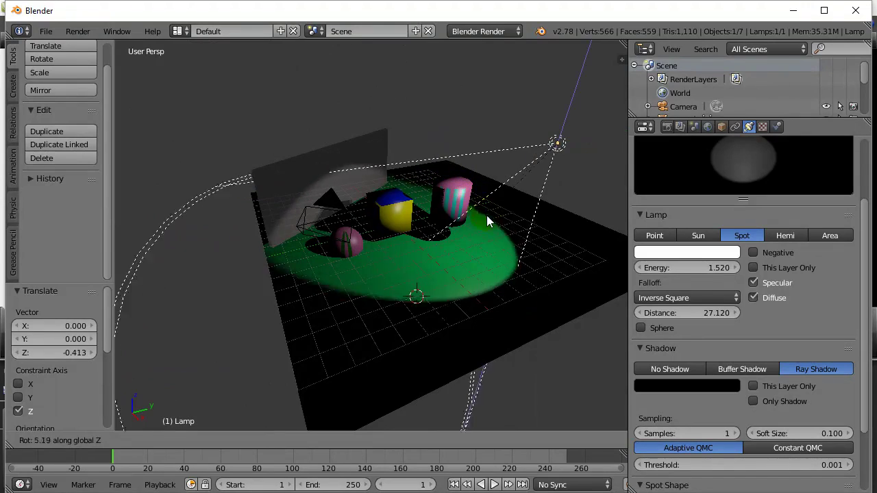
{"action": "left_click", "coordinate": [506, 351]}
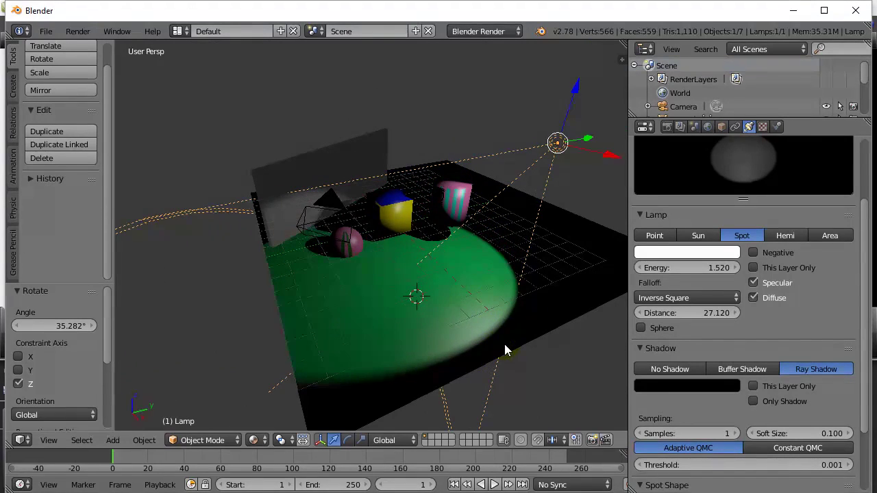
- Aim the spot lamp at the objects by rotating it about 26.6° around X and 26.3° around Y
{"action": "key", "text": "x"}
{"action": "key", "text": "r"}
{"action": "key", "text": "x"}
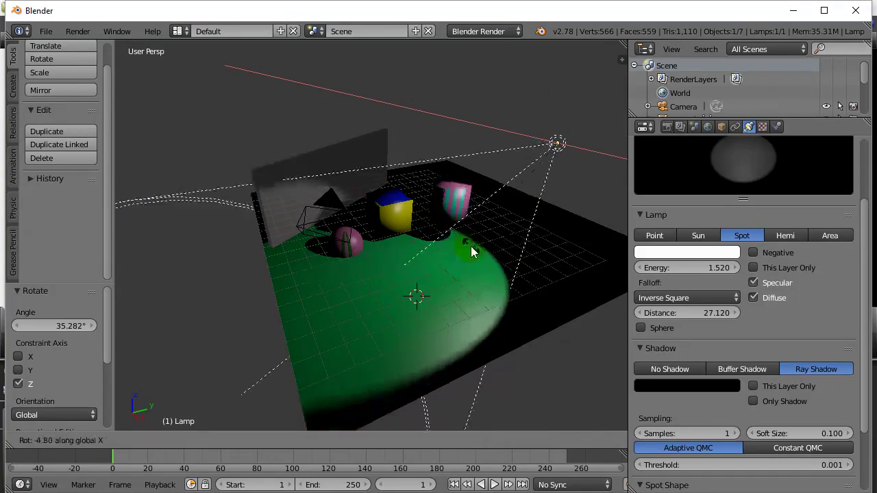
{"action": "left_click", "coordinate": [535, 294]}
{"action": "key", "text": "r"}
{"action": "key", "text": "y"}
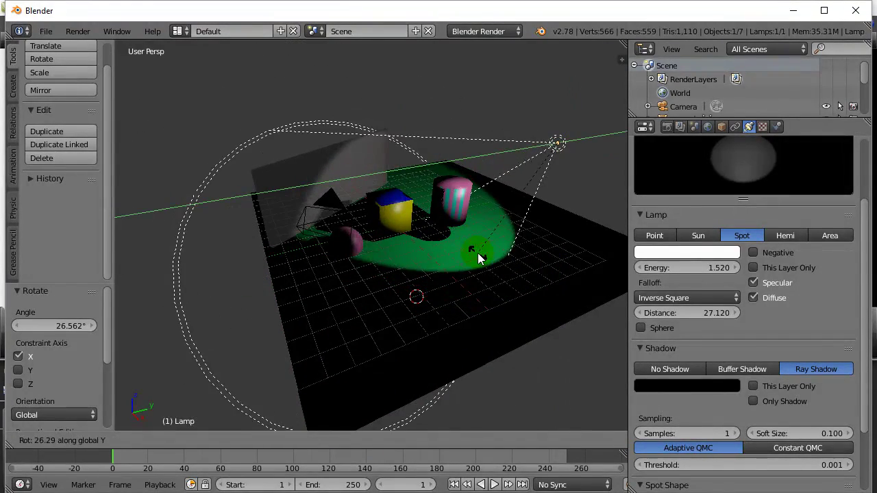
{"action": "left_click", "coordinate": [478, 257]}
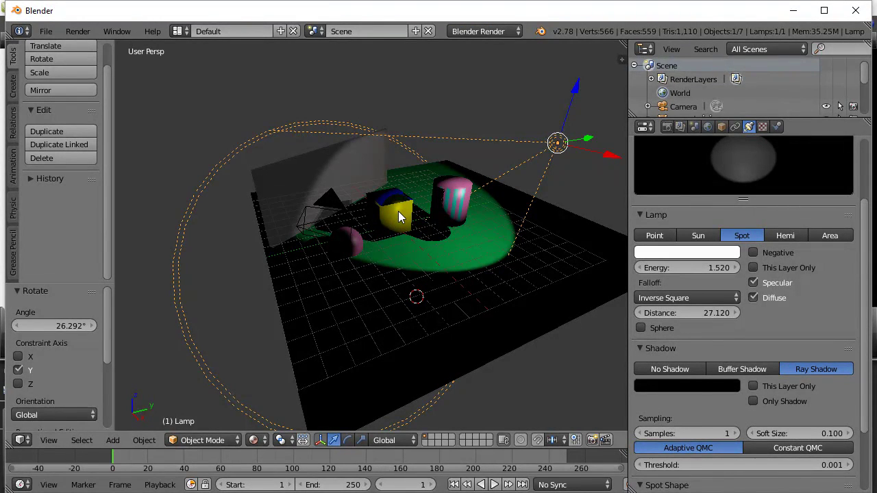
- Try the Hemi and Area lamp types, and lower the lamp about 0.28 along Z
{"action": "left_click", "coordinate": [786, 235]}
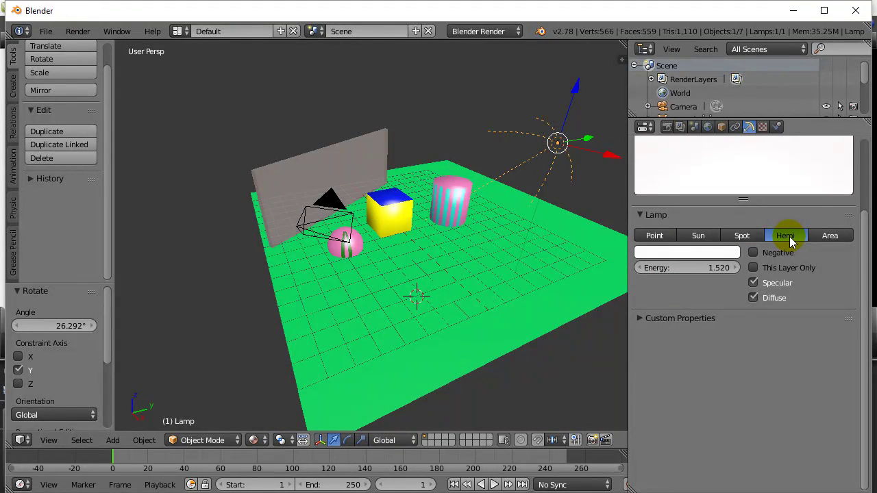
{"action": "left_click", "coordinate": [831, 236]}
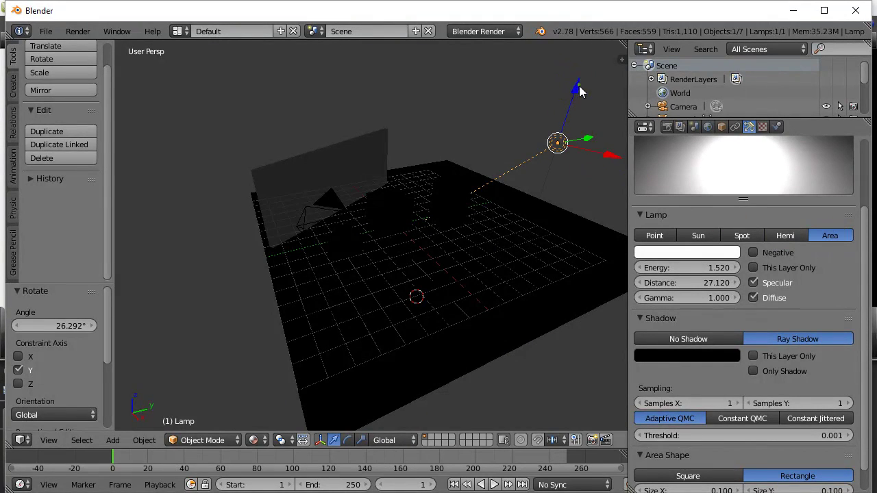
{"action": "mouse_move", "coordinate": [579, 88]}
{"action": "left_mouse_down"}
{"action": "mouse_move", "coordinate": [562, 153]}
{"action": "mouse_move", "coordinate": [579, 96]}
{"action": "left_mouse_up"}
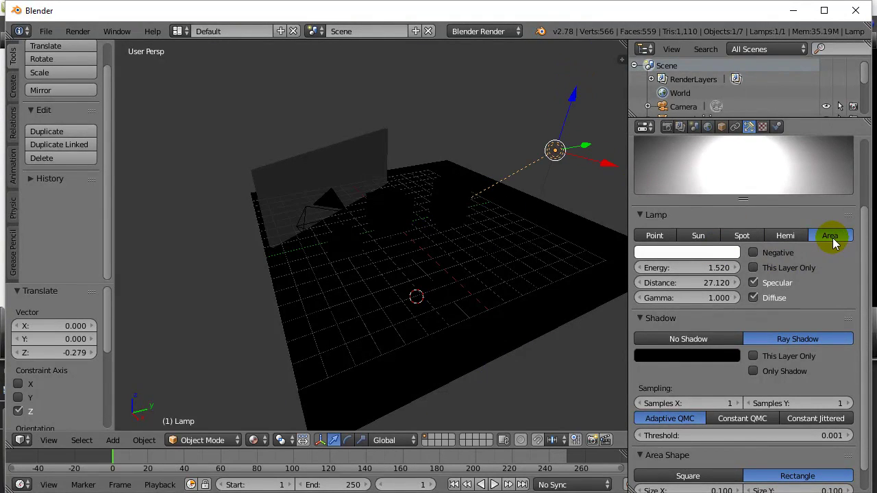
- Compare the Sun and Spot lamp types, and make the lamp a Point lamp with an energy of 1.000
{"action": "left_click", "coordinate": [653, 235]}
{"action": "left_click", "coordinate": [713, 235]}
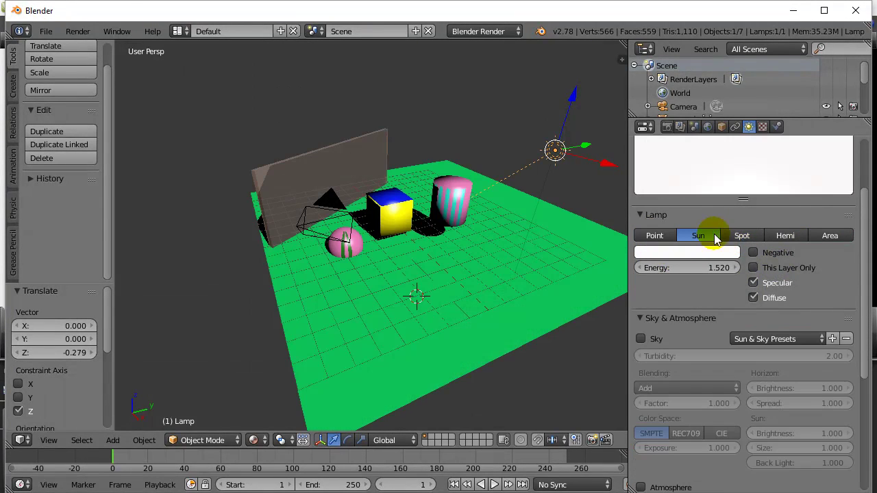
{"action": "left_click", "coordinate": [743, 235]}
{"action": "left_click", "coordinate": [654, 235]}
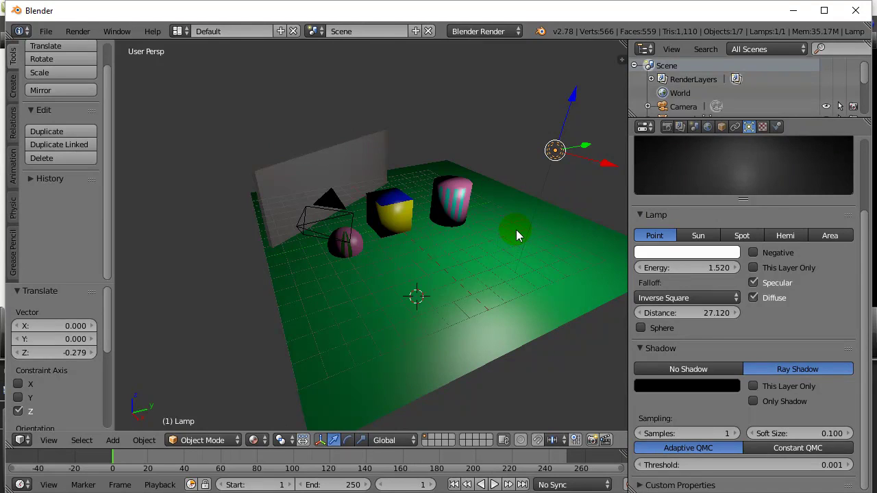
{"action": "left_click", "coordinate": [705, 268]}
{"action": "type", "text": "1"}
{"action": "key", "text": "Return"}
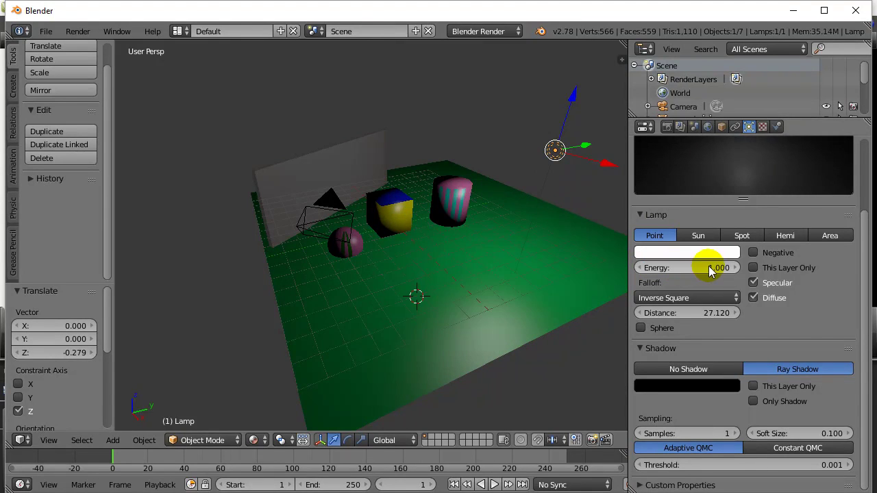
- Add a second lamp of type Spot and move it about 8.5 up along Z and 1.95 along X
{"action": "left_click", "coordinate": [113, 440]}
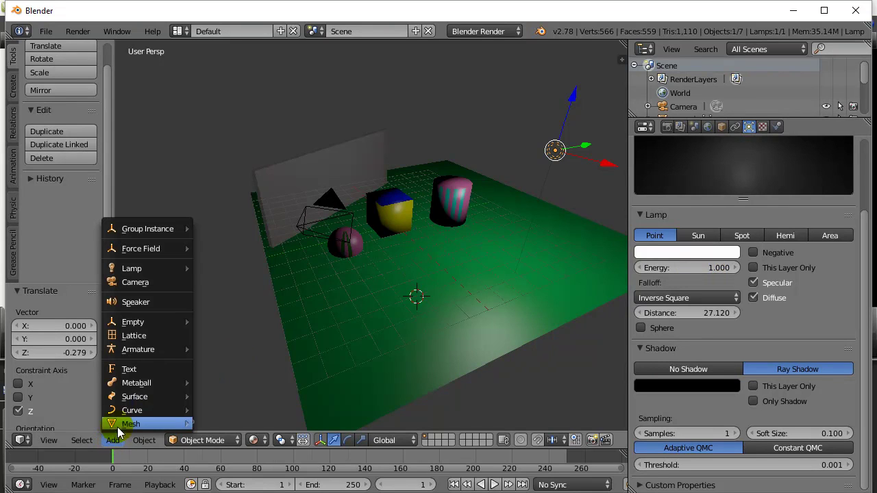
{"action": "mouse_move", "coordinate": [127, 425]}
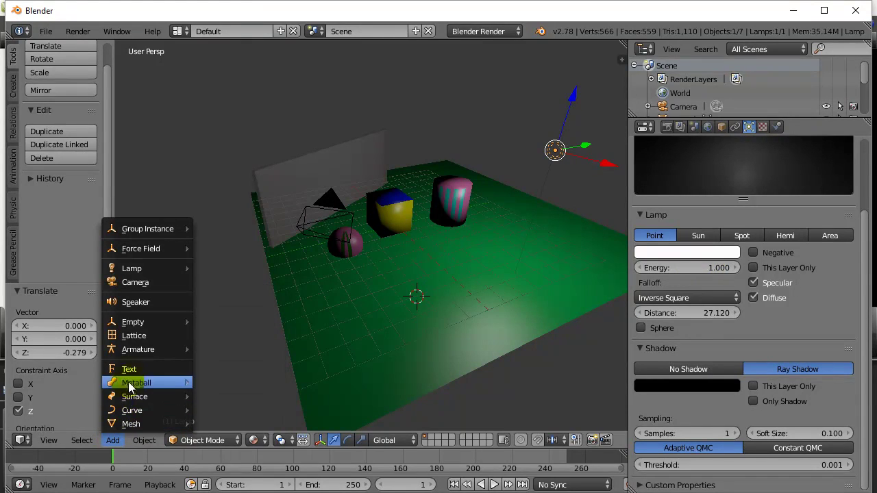
{"action": "mouse_move", "coordinate": [129, 271]}
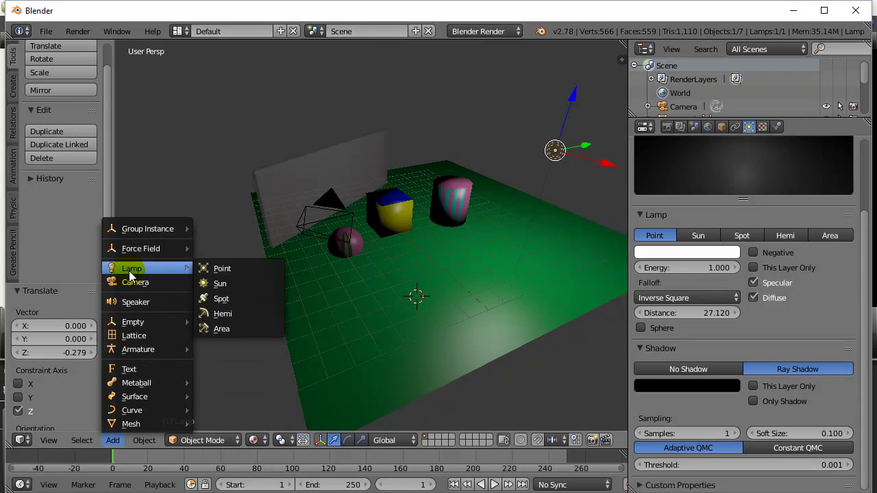
{"action": "left_click", "coordinate": [220, 300]}
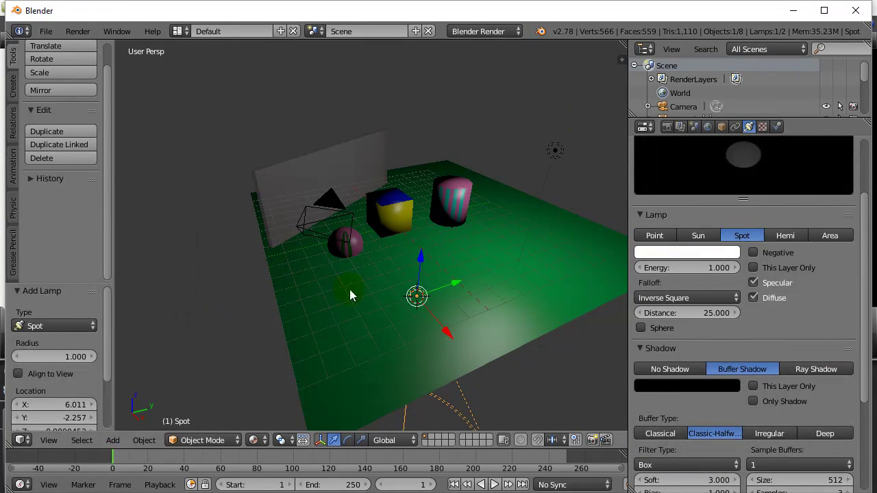
{"action": "left_click_drag", "start_coordinate": [417, 259], "coordinate": [442, 20]}
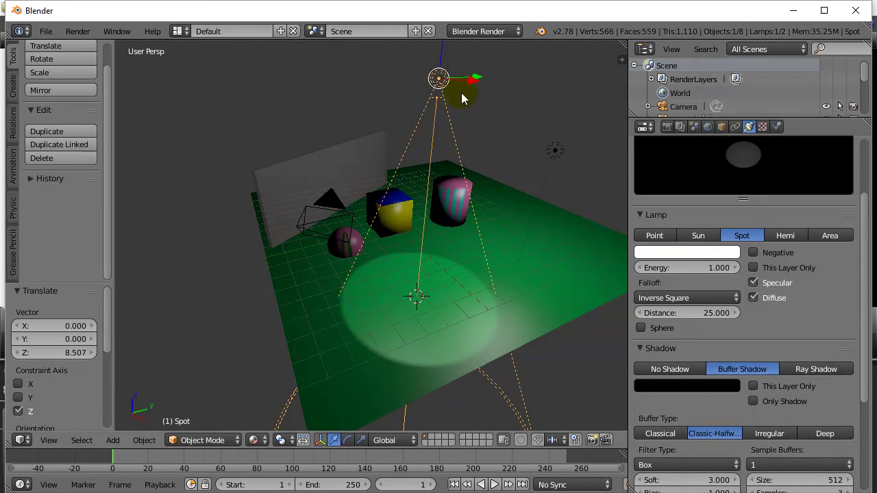
{"action": "scroll", "coordinate": [465, 102], "scroll_direction": "down", "scroll_amount": 1}
{"action": "left_click_drag", "start_coordinate": [450, 135], "coordinate": [460, 175]}
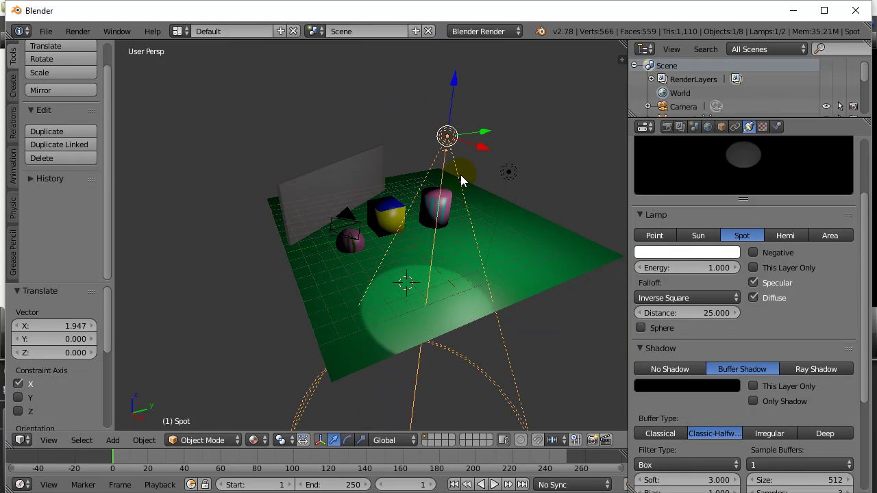
- Rotate the new spot lamp about 63.2° around global Y and -16.4° around global Z, towards the objects
{"action": "key", "text": "r"}
{"action": "key", "text": "y"}
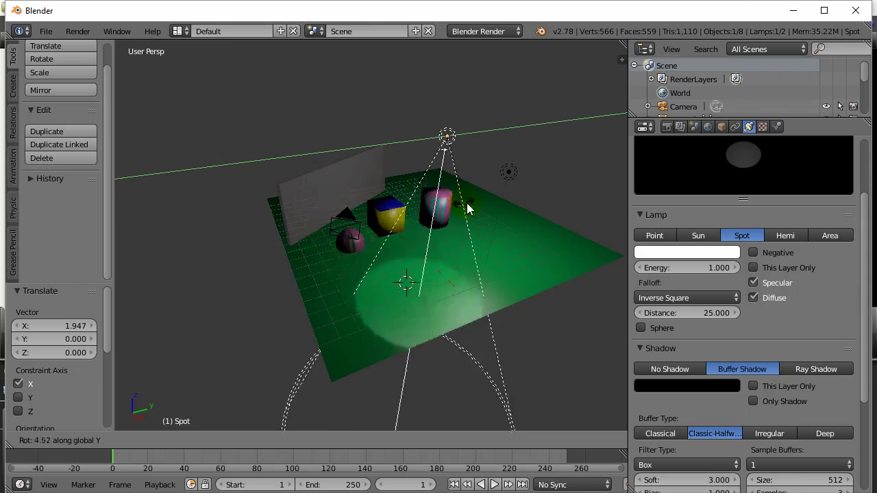
{"action": "left_click", "coordinate": [409, 180]}
{"action": "key", "text": "r"}
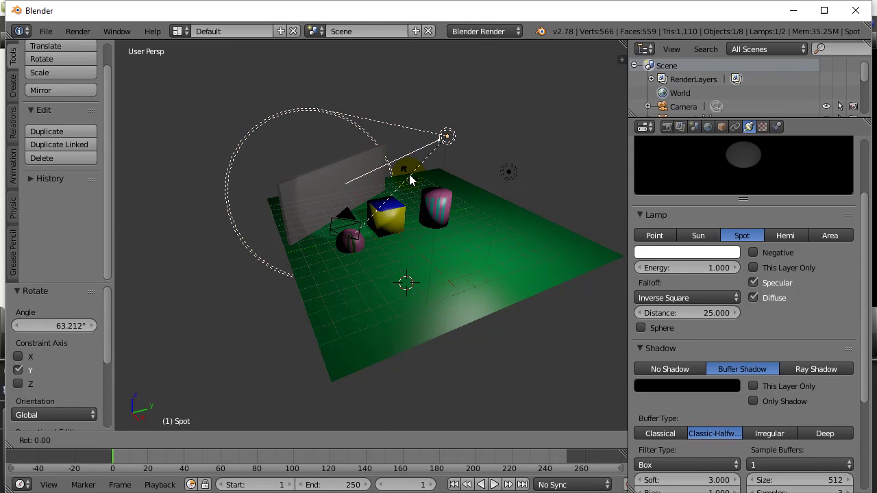
{"action": "key", "text": "z"}
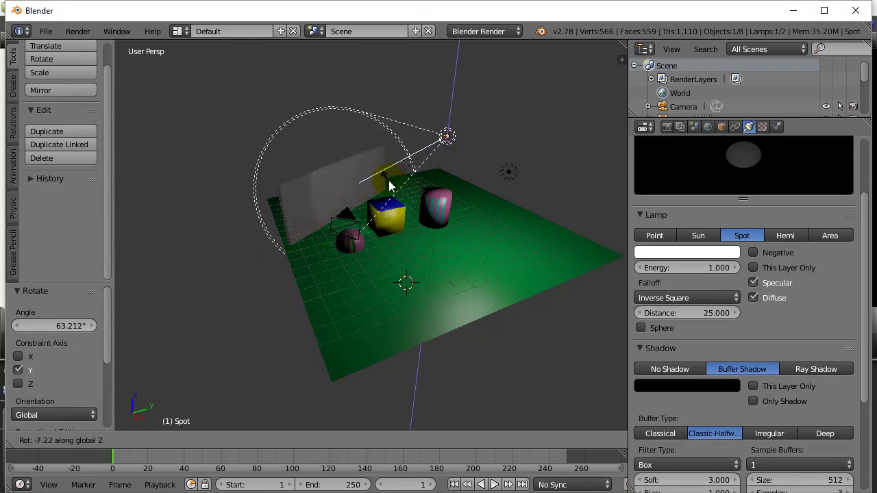
{"action": "left_click", "coordinate": [354, 191]}
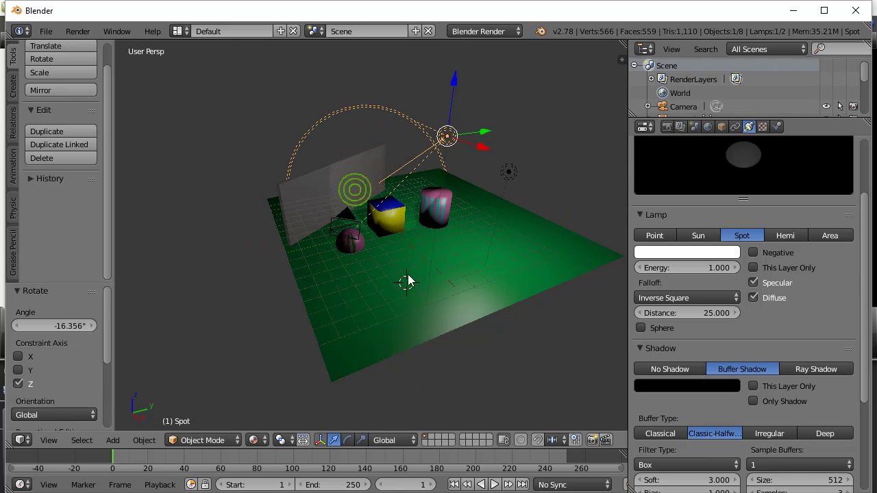
{"action": "right_click", "coordinate": [257, 293]}
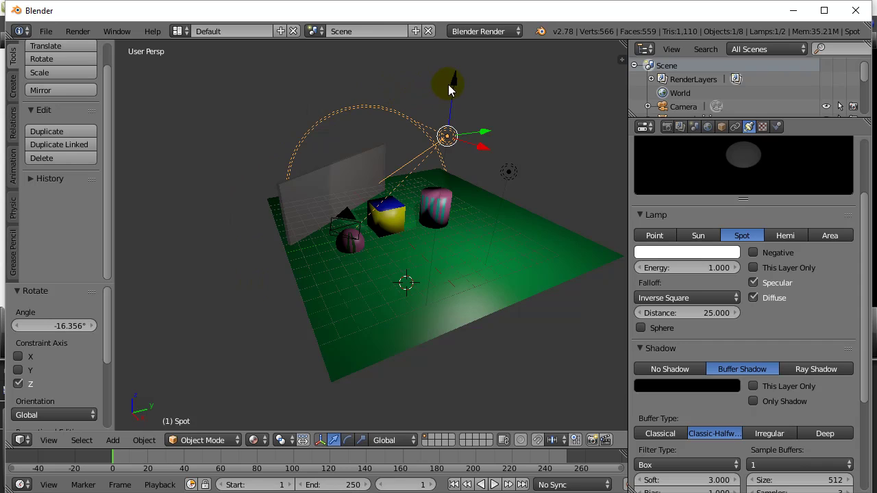
- Lower the new spot lamp about 3.8 along Z and render the scene as a still image
{"action": "left_click_drag", "start_coordinate": [452, 82], "coordinate": [449, 176]}
{"action": "left_click", "coordinate": [666, 127]}
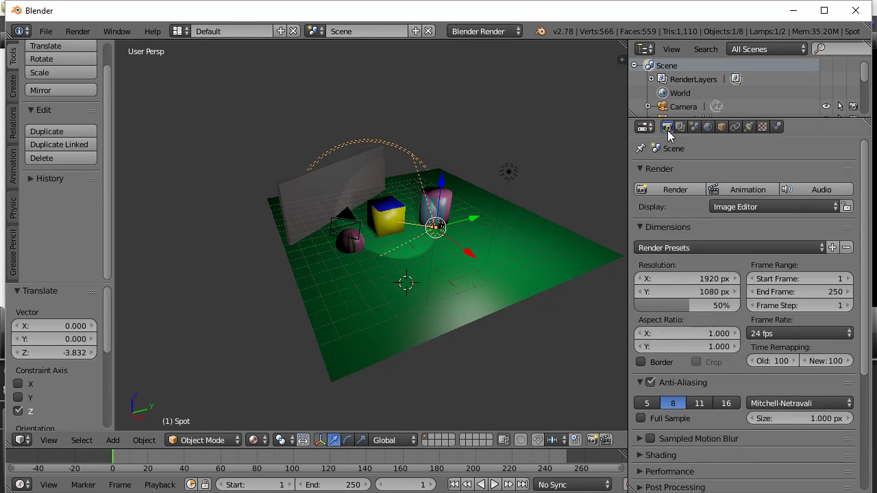
{"action": "left_click", "coordinate": [670, 190]}
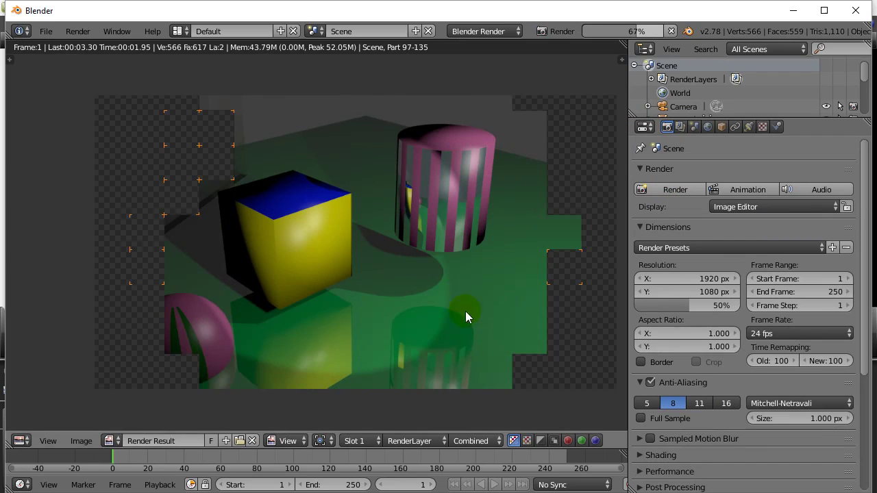